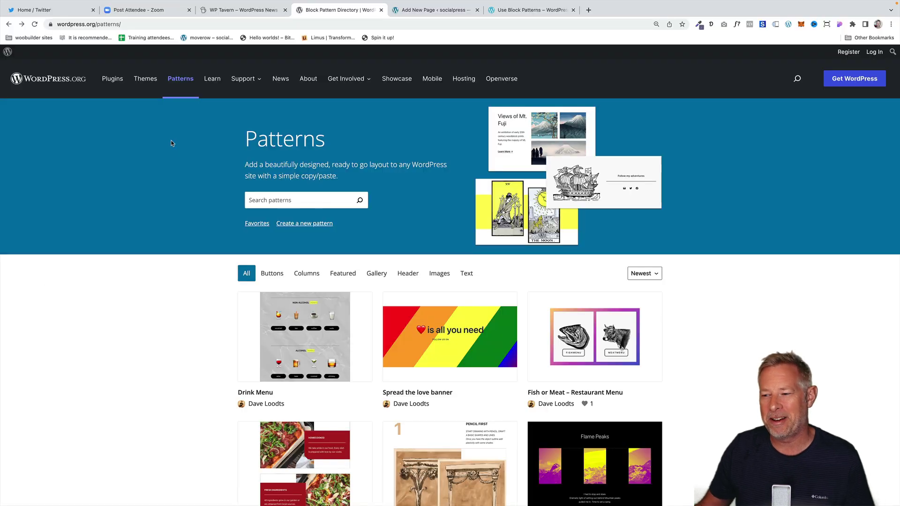
- Copy the Spread the love rainbow banner pattern from the directory and paste it into the socialpress page
{"action": "scroll", "coordinate": [178, 321], "scroll_direction": "down", "scroll_amount": 3}
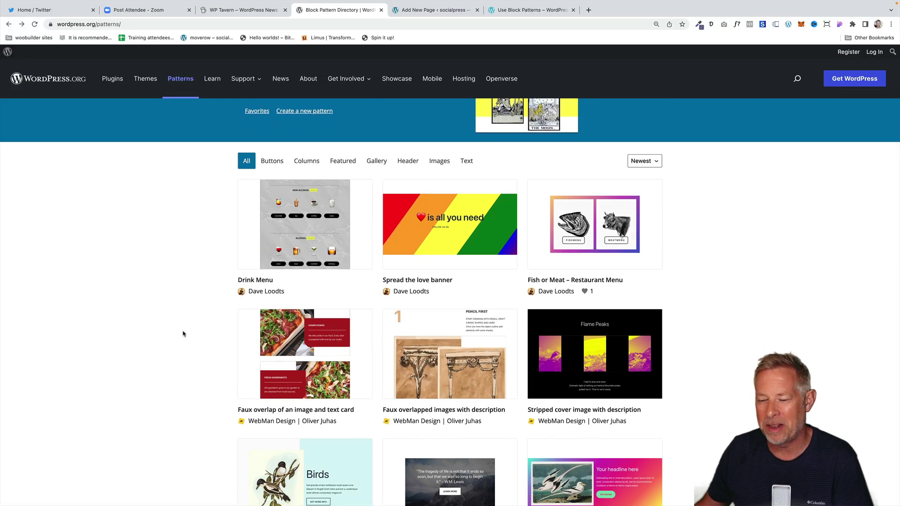
{"action": "scroll", "coordinate": [182, 330], "scroll_direction": "down", "scroll_amount": 4}
{"action": "scroll", "coordinate": [183, 334], "scroll_direction": "up", "scroll_amount": 4}
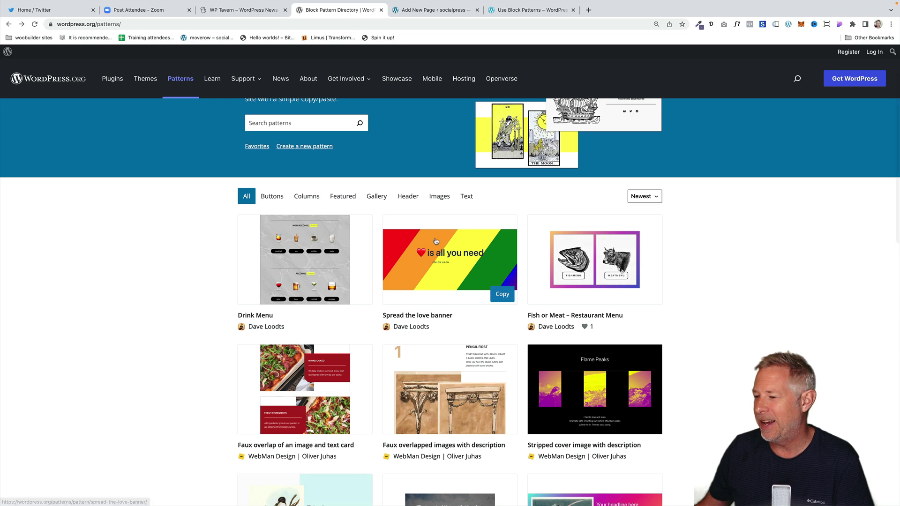
{"action": "left_click", "coordinate": [435, 241]}
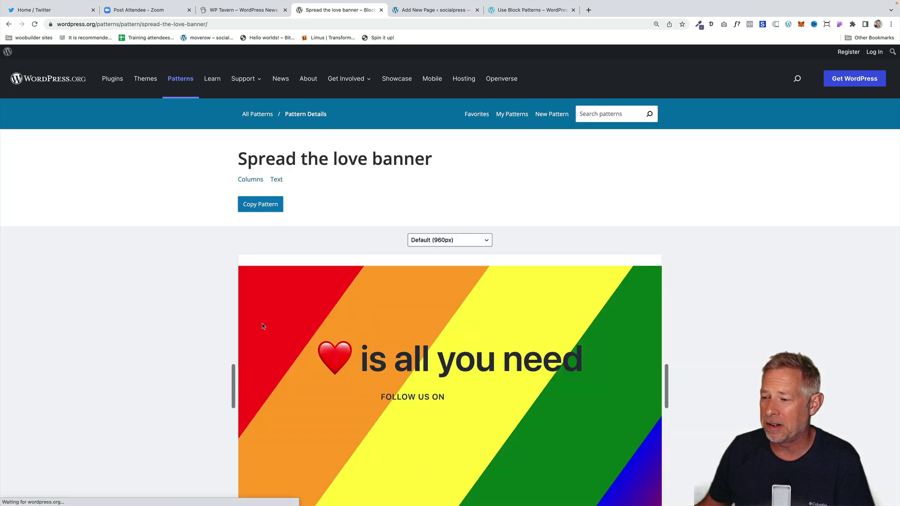
{"action": "scroll", "coordinate": [259, 327], "scroll_direction": "down", "scroll_amount": 3}
{"action": "scroll", "coordinate": [260, 325], "scroll_direction": "up", "scroll_amount": 4}
{"action": "left_click", "coordinate": [255, 181]}
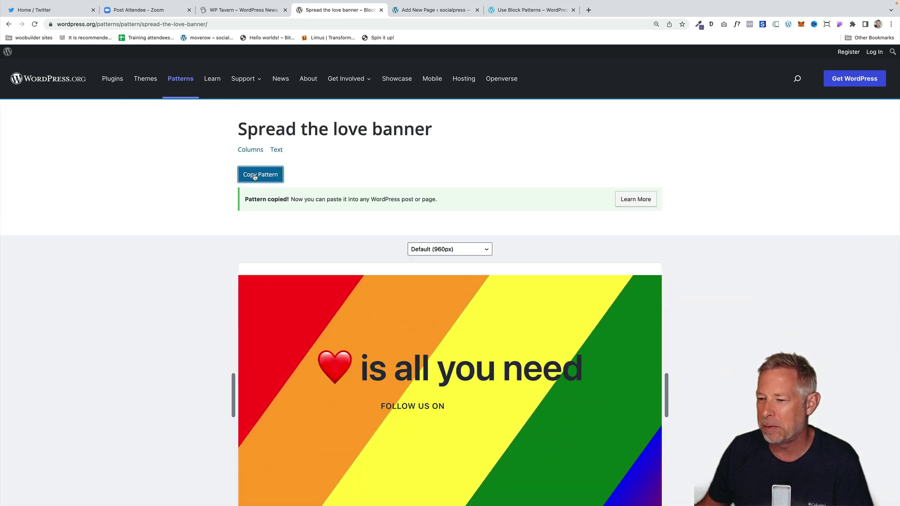
{"action": "left_click", "coordinate": [434, 10]}
{"action": "key", "text": "super+v"}
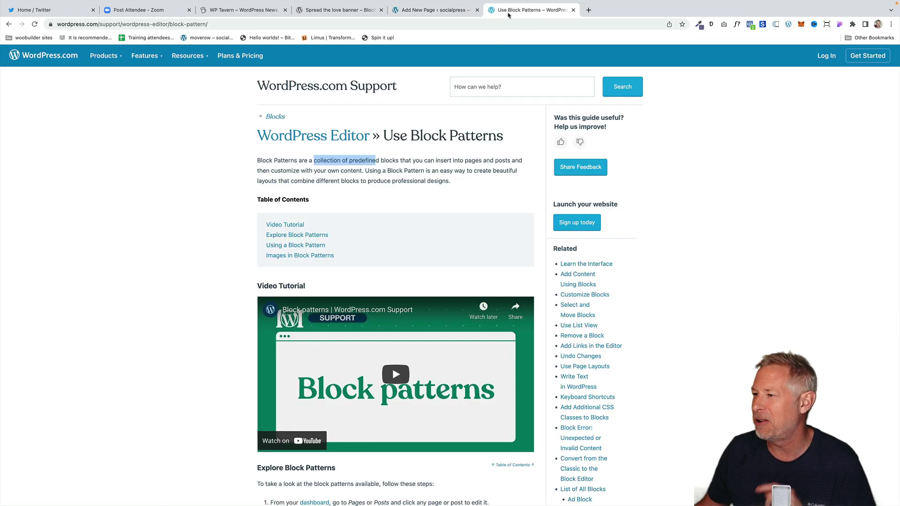
- Return to the Pattern Directory listing, briefly zooming the page to 200% and back
{"action": "left_click", "coordinate": [509, 13]}
{"action": "left_click", "coordinate": [337, 10]}
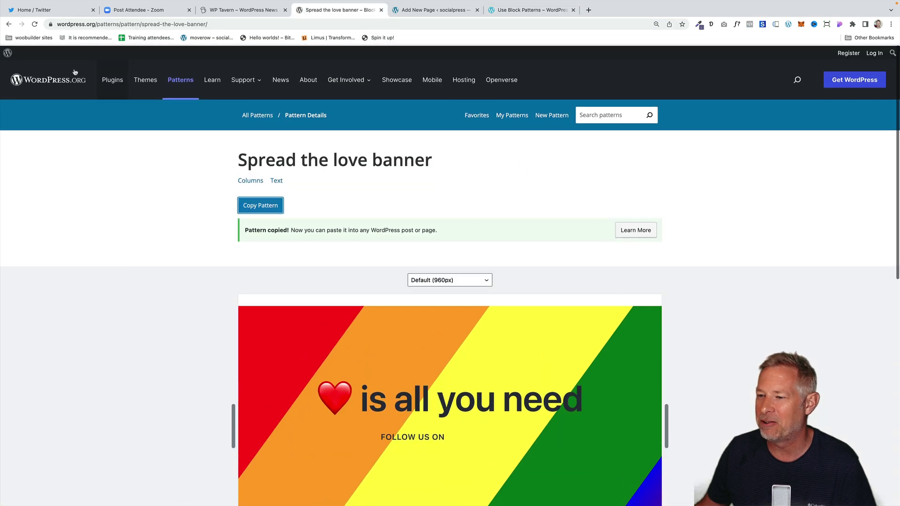
{"action": "left_click", "coordinate": [8, 24]}
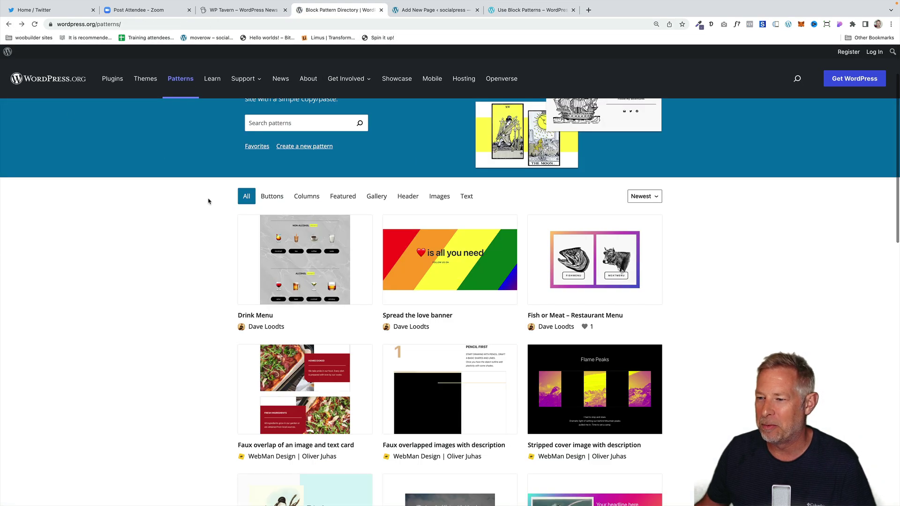
{"action": "scroll", "coordinate": [209, 202], "scroll_direction": "up", "scroll_amount": 2}
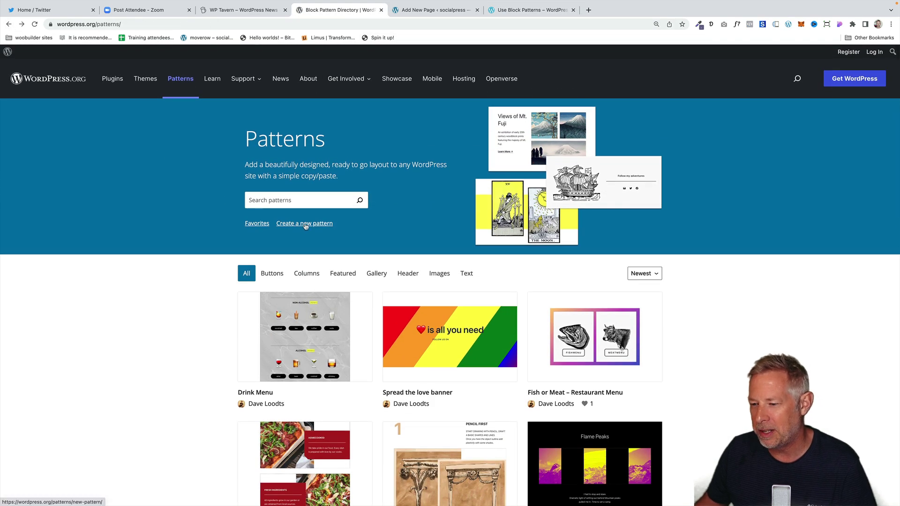
{"action": "key", "text": "super+plus"}
{"action": "key", "text": "super+plus"}
{"action": "key", "text": "super+plus"}
{"action": "key", "text": "super+plus"}
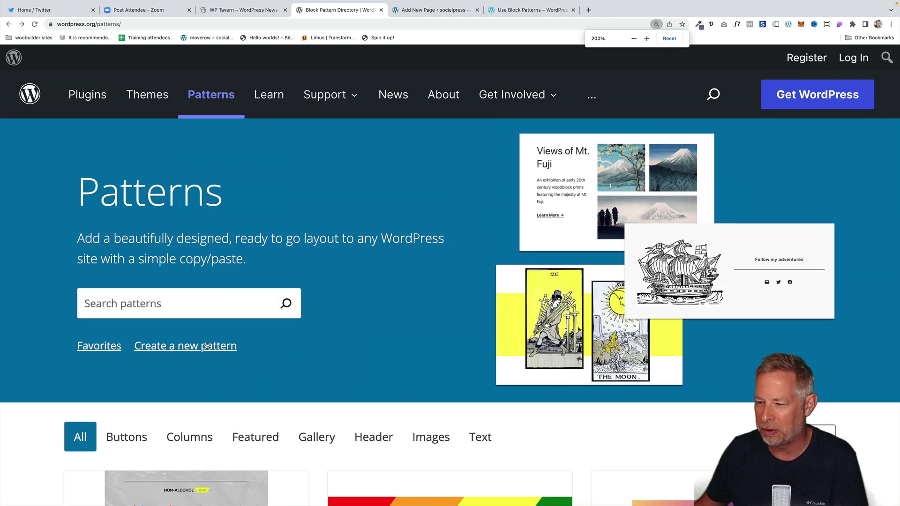
{"action": "key", "text": "super+minus"}
{"action": "key", "text": "super+minus"}
{"action": "key", "text": "super+minus"}
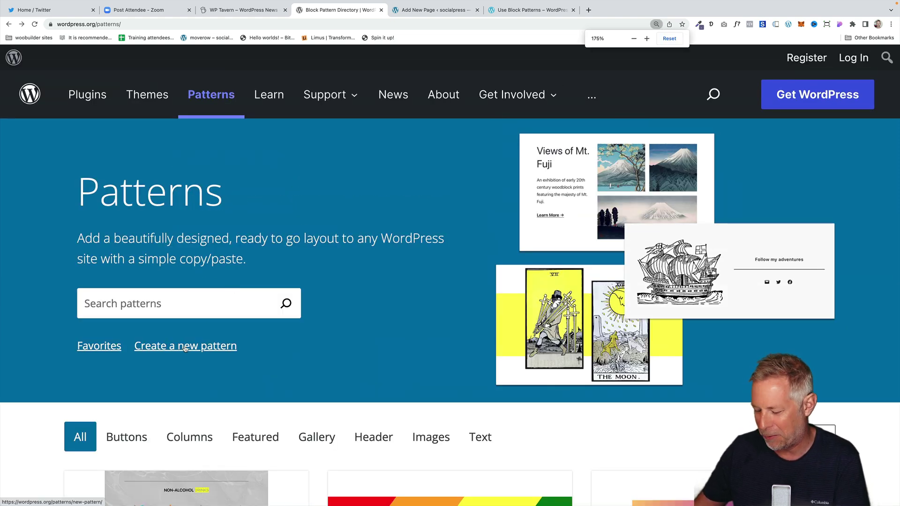
- Start a new pattern, logging in to WordPress.org when prompted
{"action": "left_click", "coordinate": [276, 249]}
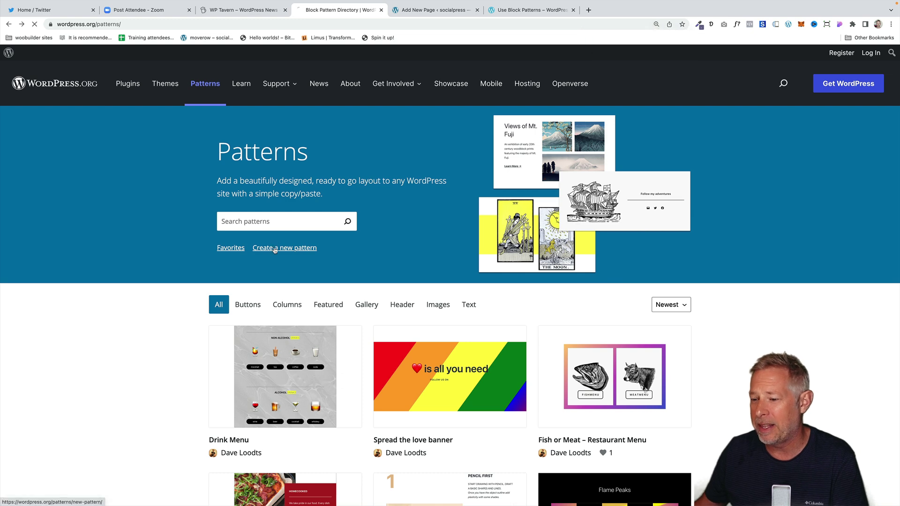
{"action": "left_click", "coordinate": [436, 296]}
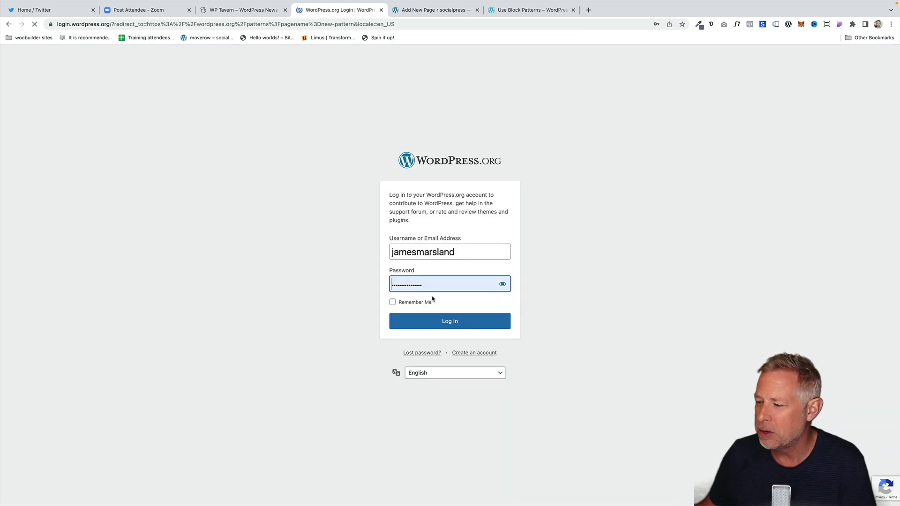
{"action": "left_click", "coordinate": [439, 319]}
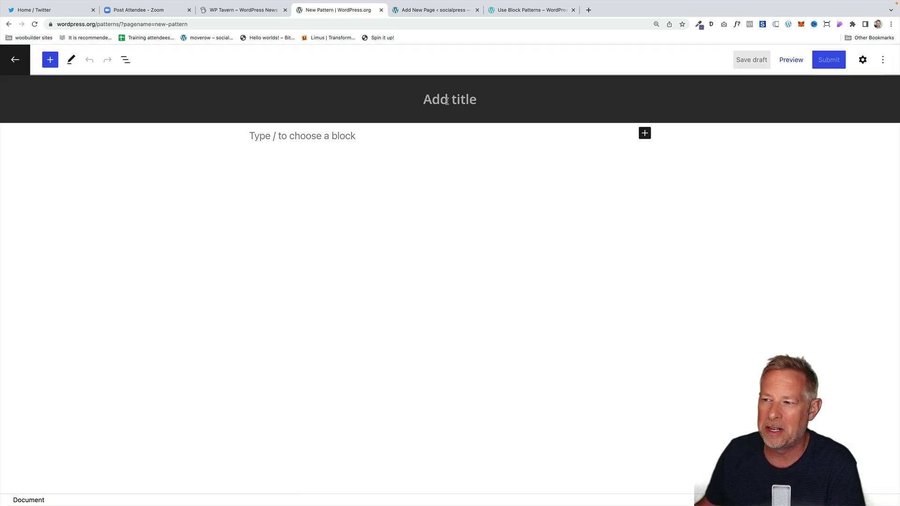
- Title the pattern 'Gutenberg' and add a red Cover block reading 'Block Pattern'
{"action": "type", "text": "Gutenberg"}
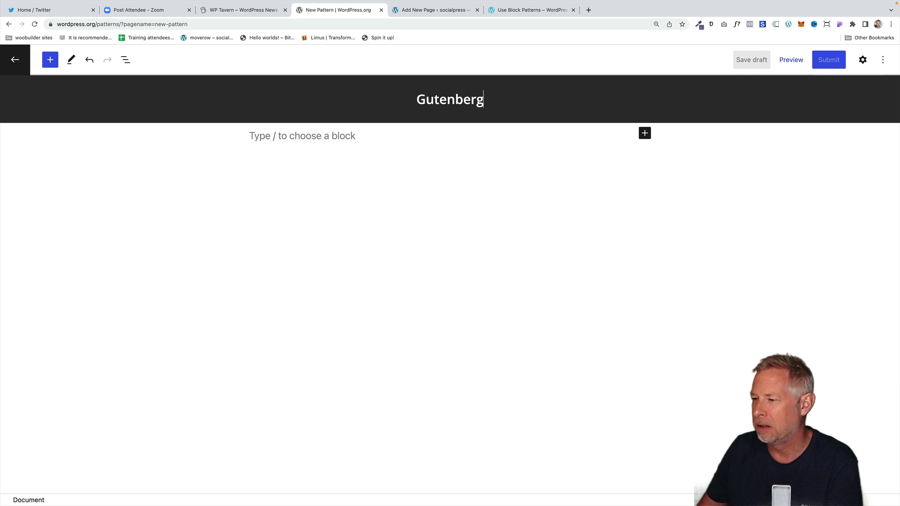
{"action": "left_click", "coordinate": [399, 138]}
{"action": "type", "text": "/cover"}
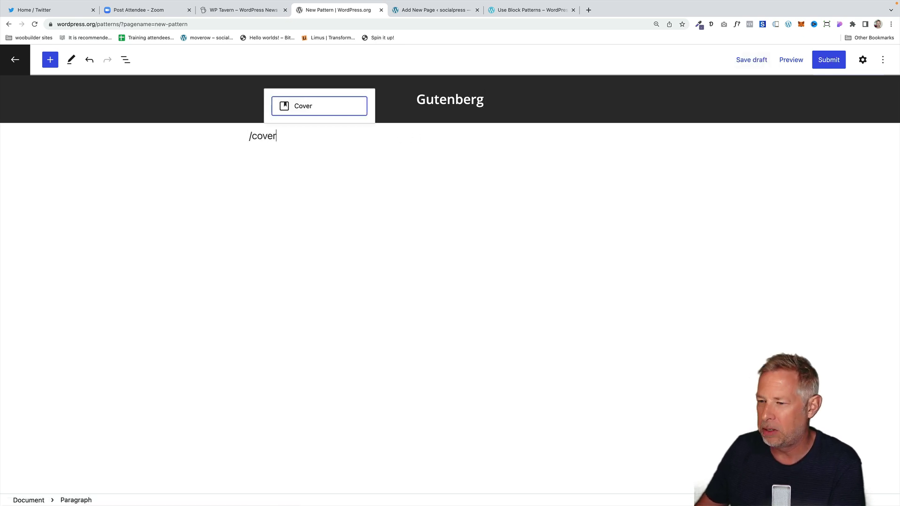
{"action": "key", "text": "Return"}
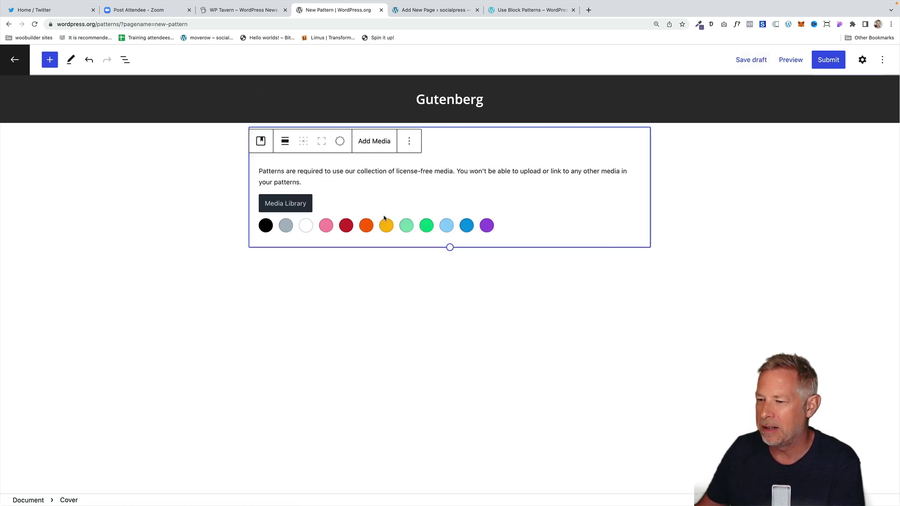
{"action": "left_click", "coordinate": [346, 224]}
{"action": "type", "text": "Cover"}
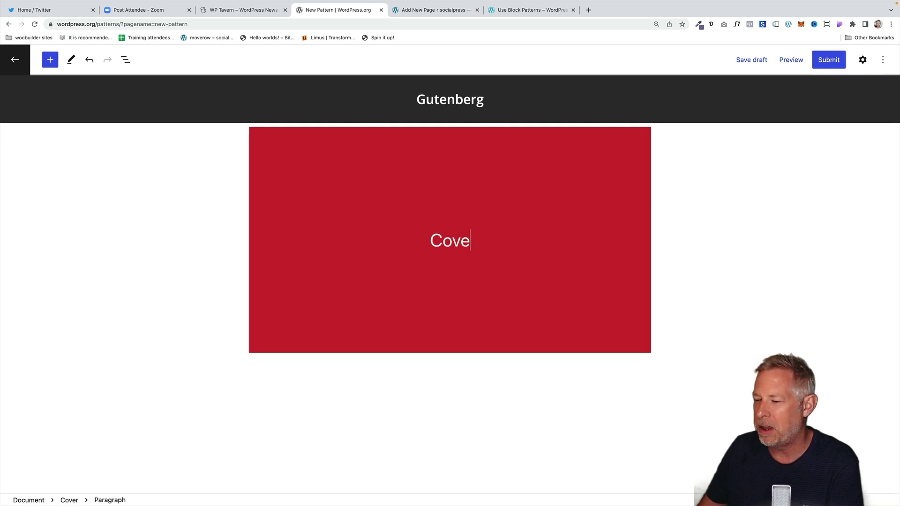
{"action": "key", "text": "BackSpace"}
{"action": "key", "text": "BackSpace"}
{"action": "key", "text": "BackSpace"}
{"action": "key", "text": "BackSpace"}
{"action": "key", "text": "BackSpace"}
{"action": "type", "text": "Block "}
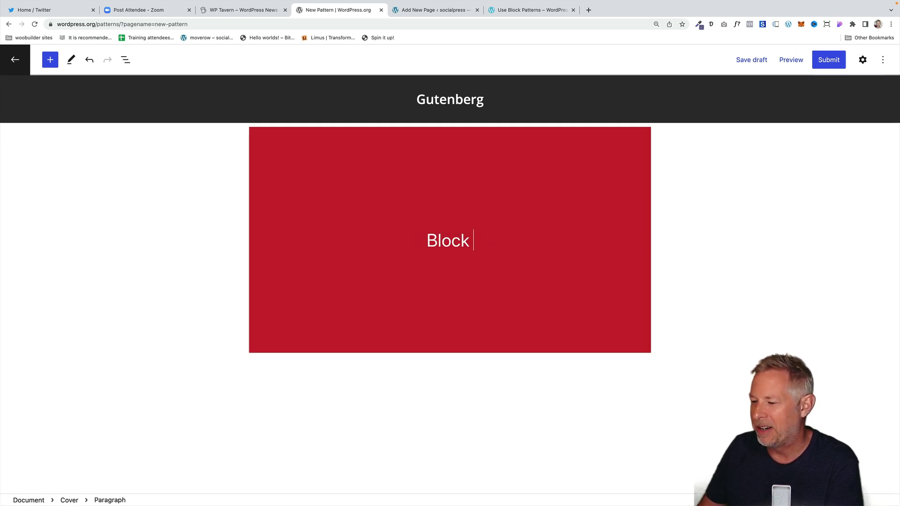
{"action": "type", "text": "Pattern"}
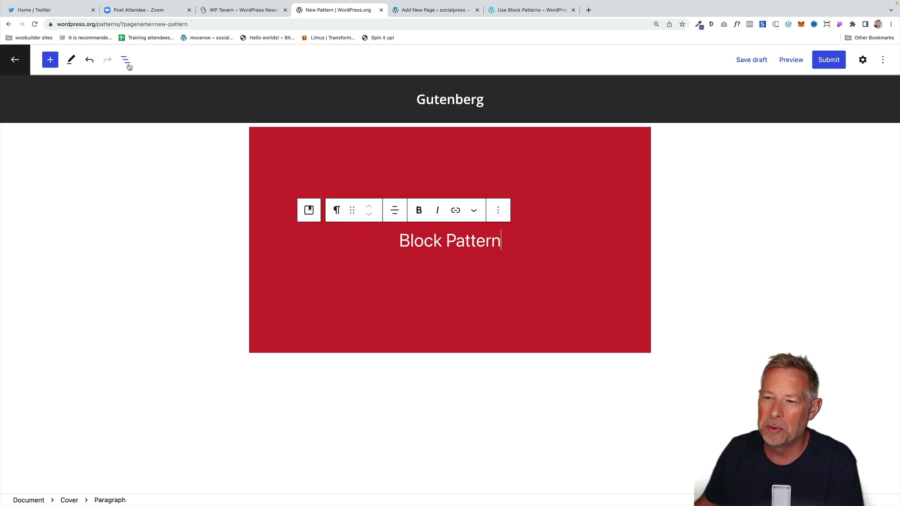
- Set a Mountains photo from the media library as the cover's background image
{"action": "left_click", "coordinate": [125, 60]}
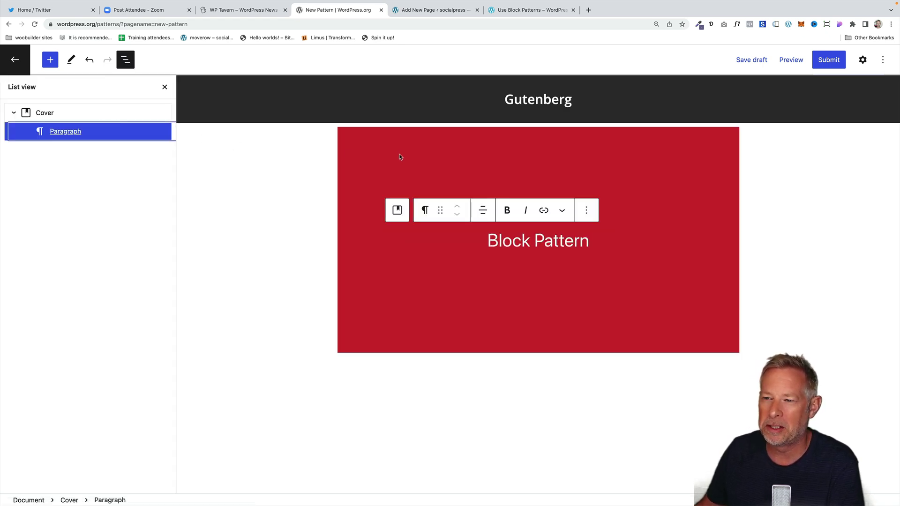
{"action": "left_click", "coordinate": [405, 156]}
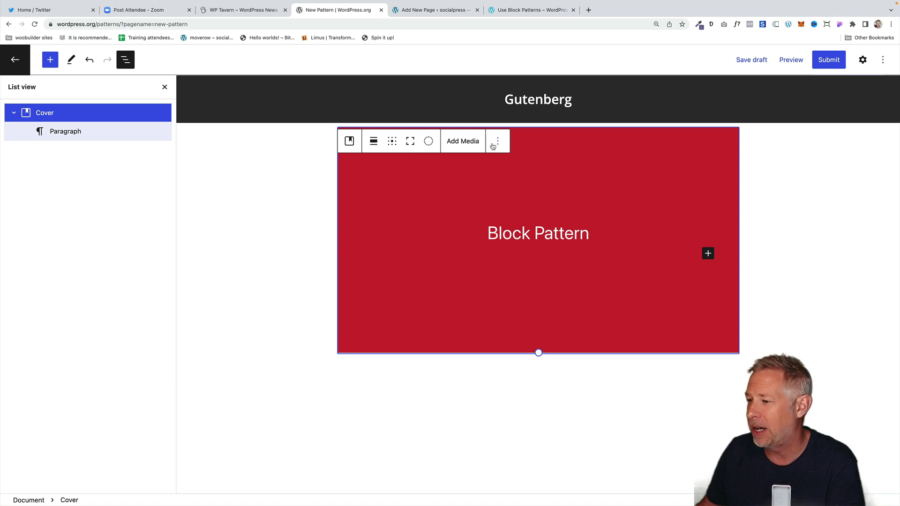
{"action": "left_click", "coordinate": [471, 141]}
{"action": "left_click", "coordinate": [479, 175]}
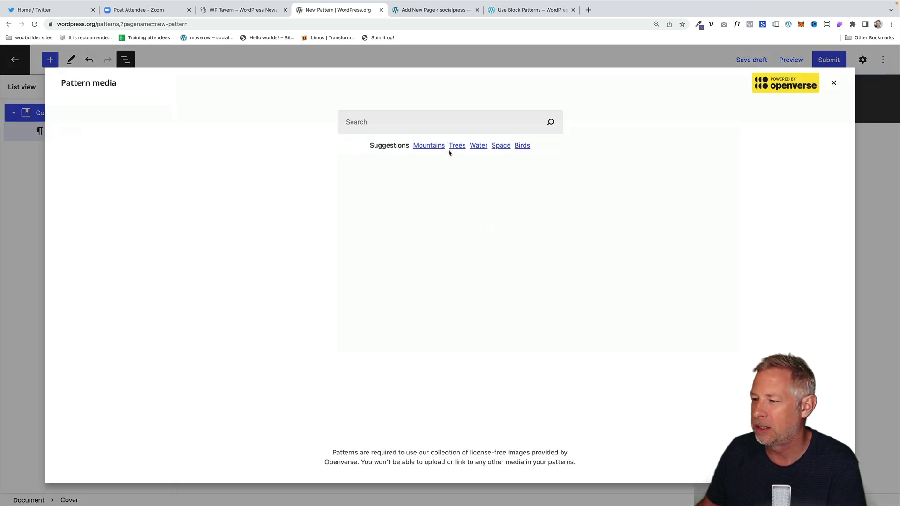
{"action": "left_click", "coordinate": [429, 147]}
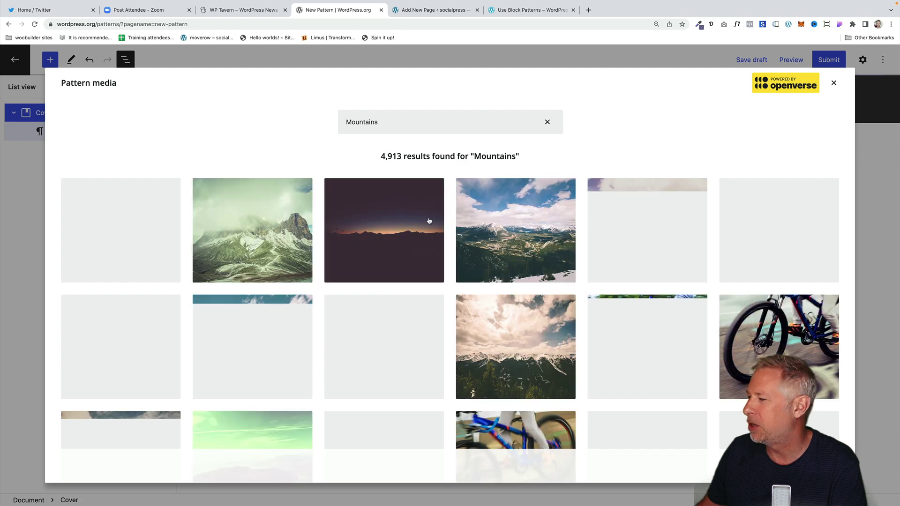
{"action": "left_click", "coordinate": [217, 243]}
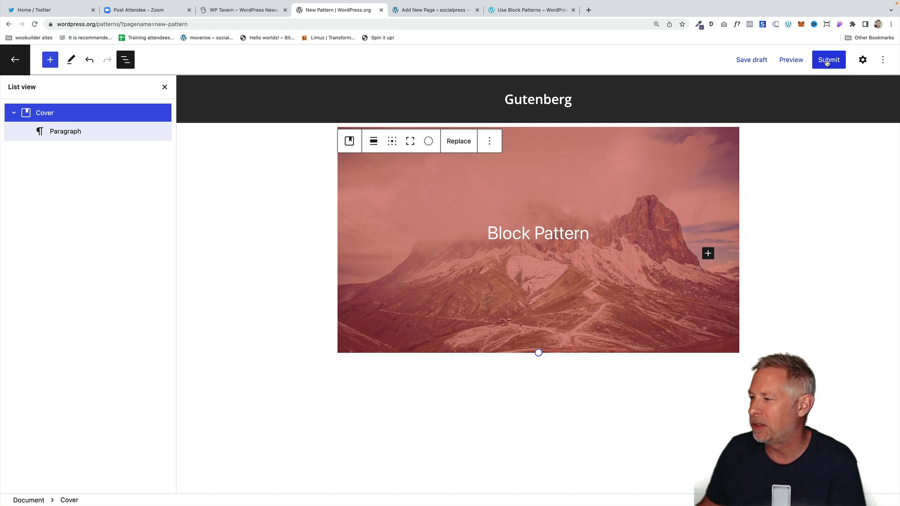
- Deselect the Cover block to view the finished pattern
{"action": "left_click", "coordinate": [330, 176]}
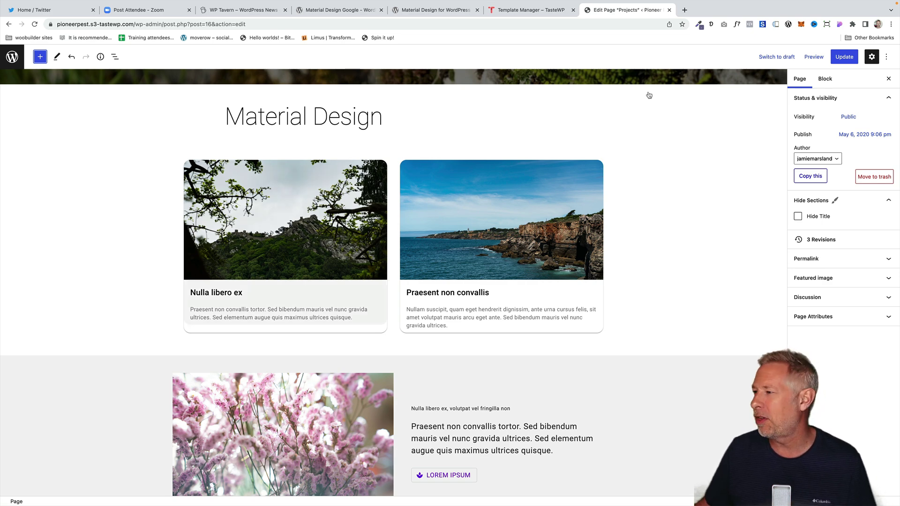
{"action": "key", "text": "super+s"}
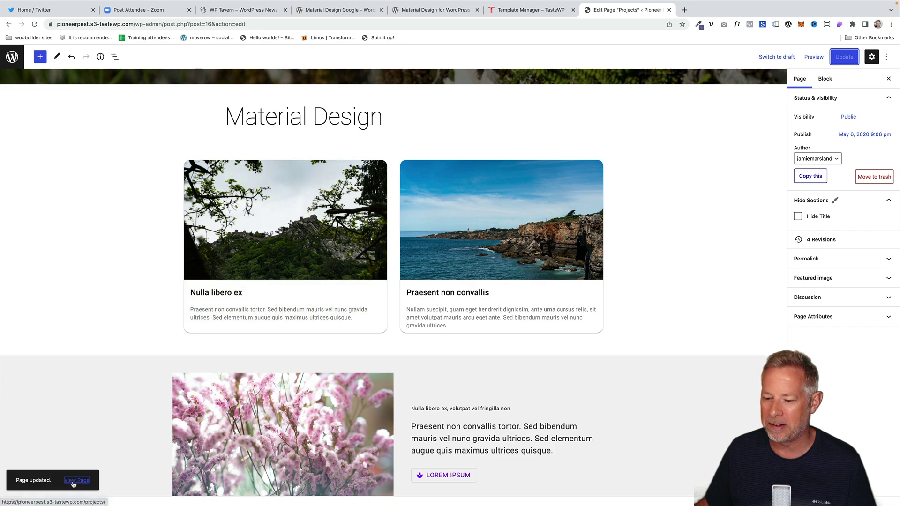
{"action": "left_click", "coordinate": [77, 480]}
{"action": "scroll", "coordinate": [450, 281], "scroll_direction": "down", "scroll_amount": 3}
{"action": "scroll", "coordinate": [232, 362], "scroll_direction": "down", "scroll_amount": 3}
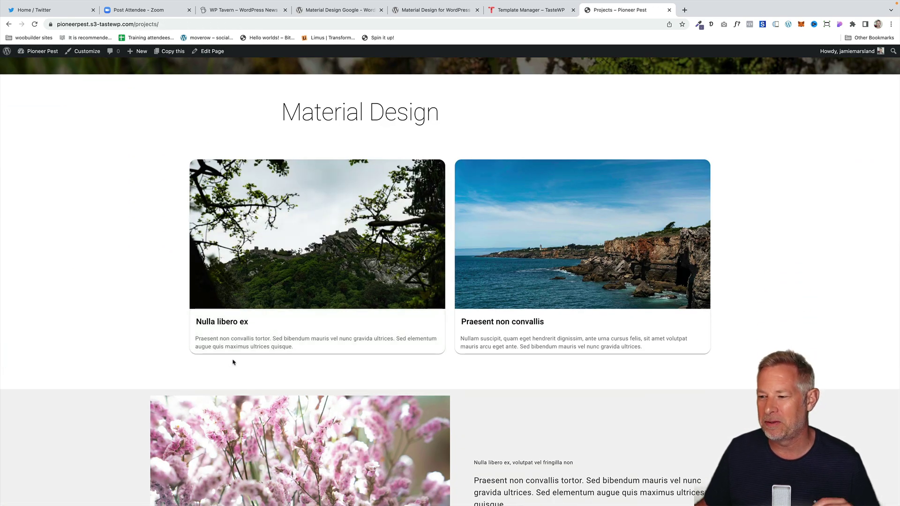
{"action": "scroll", "coordinate": [233, 362], "scroll_direction": "up", "scroll_amount": 1}
{"action": "scroll", "coordinate": [233, 361], "scroll_direction": "down", "scroll_amount": 3}
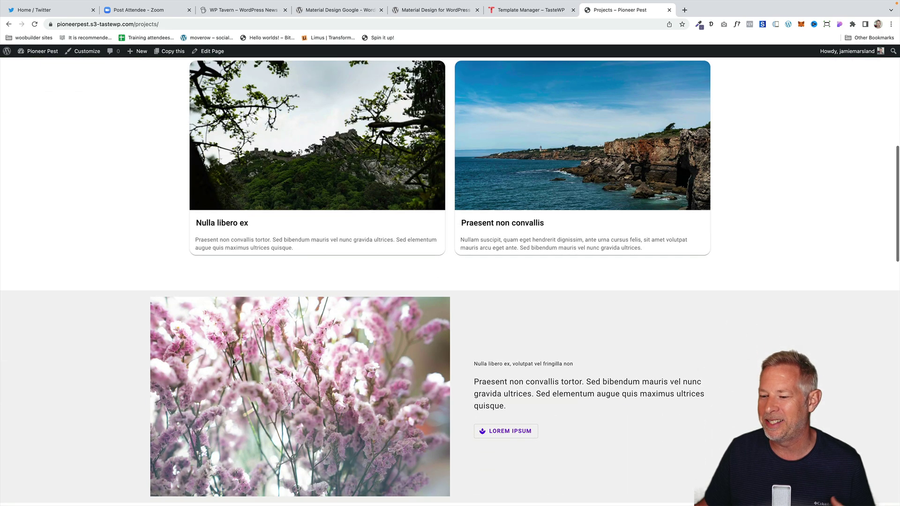
{"action": "scroll", "coordinate": [233, 362], "scroll_direction": "down", "scroll_amount": 1}
{"action": "scroll", "coordinate": [233, 362], "scroll_direction": "up", "scroll_amount": 8}
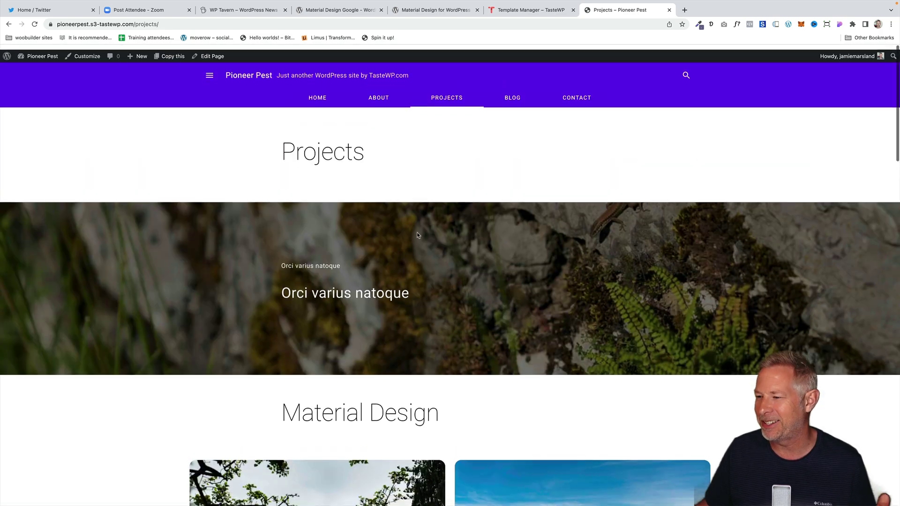
{"action": "scroll", "coordinate": [413, 230], "scroll_direction": "down", "scroll_amount": 10}
{"action": "scroll", "coordinate": [417, 267], "scroll_direction": "down", "scroll_amount": 7}
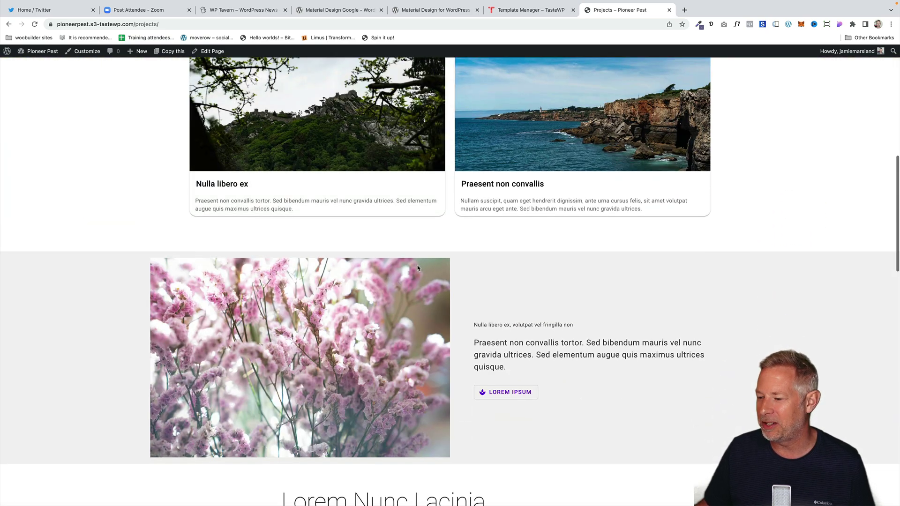
{"action": "scroll", "coordinate": [417, 267], "scroll_direction": "down", "scroll_amount": 7}
{"action": "scroll", "coordinate": [417, 267], "scroll_direction": "up", "scroll_amount": 6}
{"action": "scroll", "coordinate": [362, 170], "scroll_direction": "up", "scroll_amount": 8}
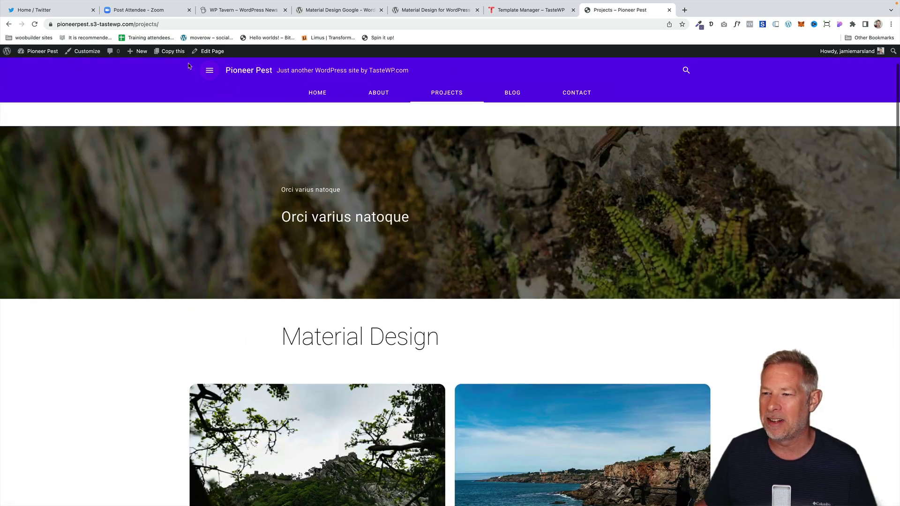
- Create a new page from the admin bar and title it 'Blocks'
{"action": "mouse_move", "coordinate": [141, 51]}
{"action": "left_click", "coordinate": [139, 88]}
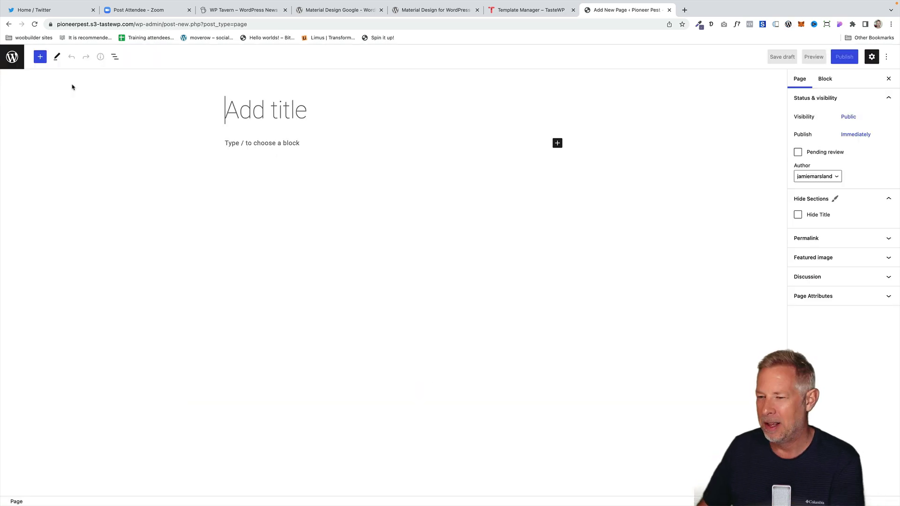
{"action": "type", "text": "Blocks"}
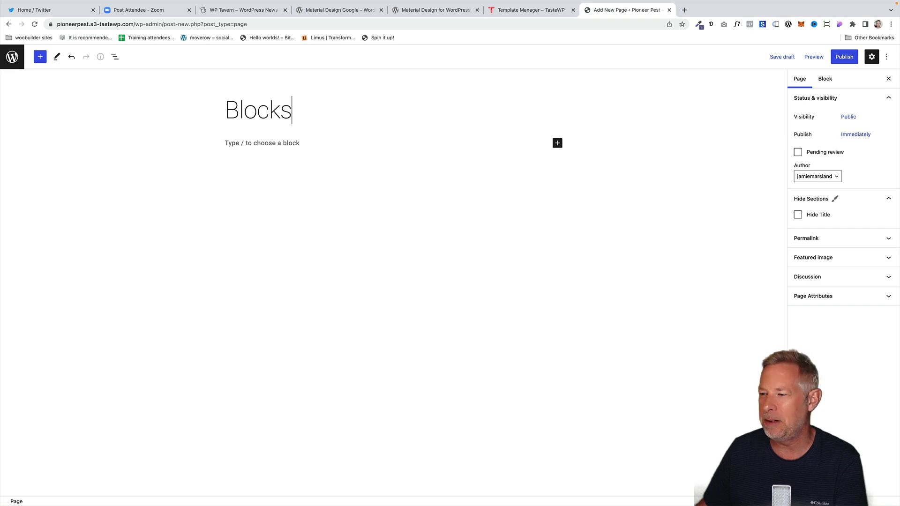
- Show the Material Blocks collection in the block inserter
{"action": "left_click", "coordinate": [40, 57]}
{"action": "scroll", "coordinate": [87, 239], "scroll_direction": "down", "scroll_amount": 2}
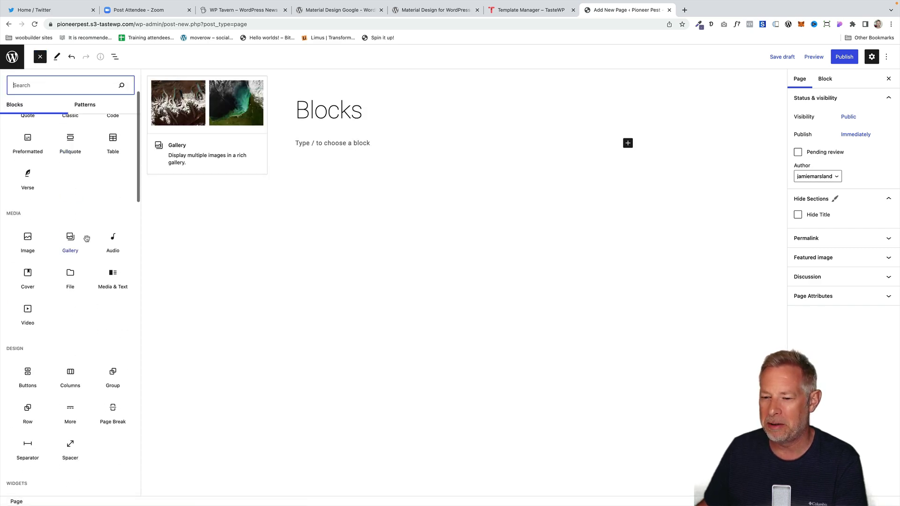
{"action": "scroll", "coordinate": [87, 239], "scroll_direction": "down", "scroll_amount": 15}
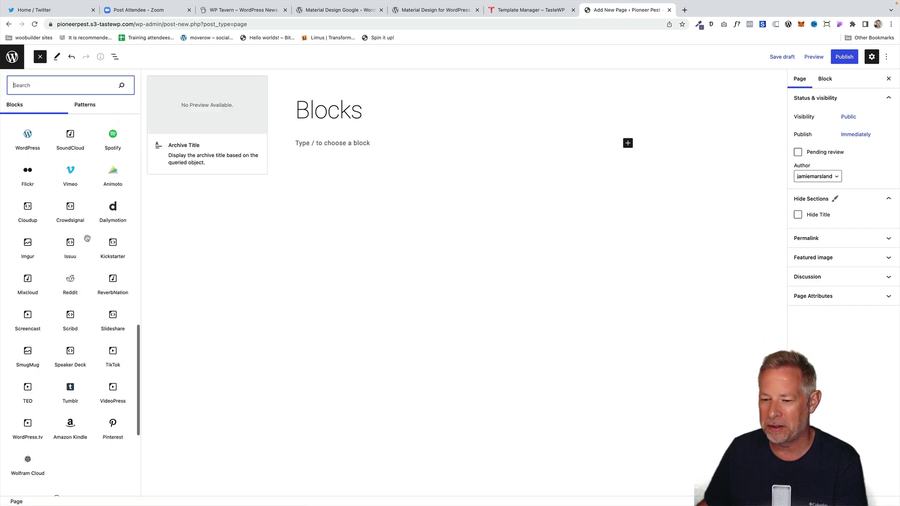
{"action": "scroll", "coordinate": [87, 239], "scroll_direction": "down", "scroll_amount": 5}
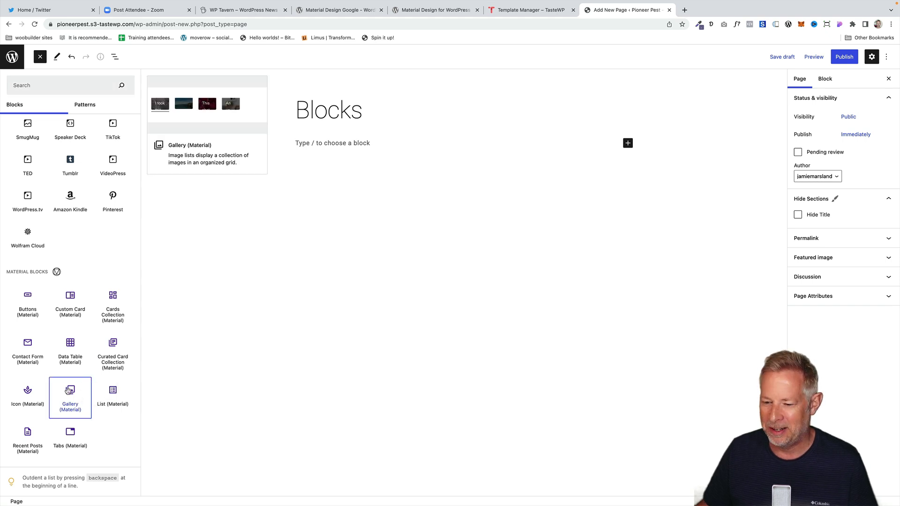
- Insert a Gallery (Material) block, publish the Blocks page, and view it live
{"action": "left_click", "coordinate": [68, 391]}
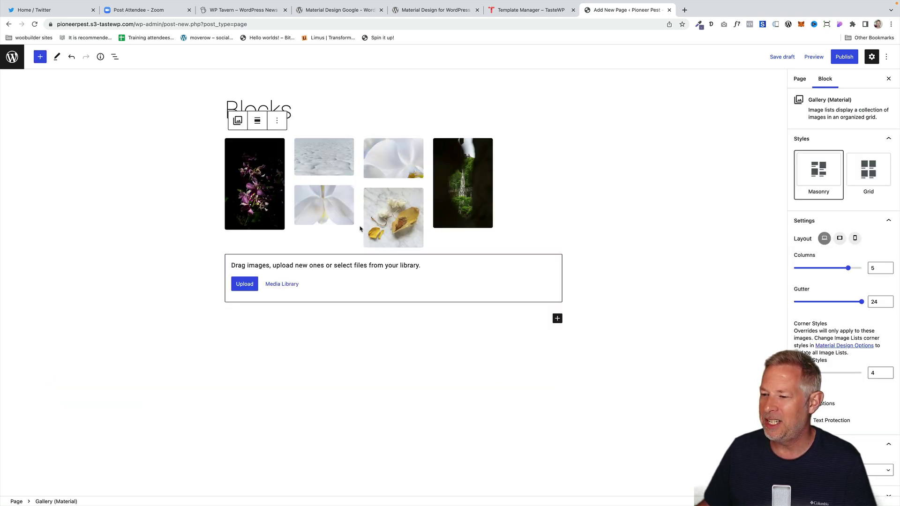
{"action": "left_click", "coordinate": [845, 57]}
{"action": "left_click", "coordinate": [821, 57]}
{"action": "left_click", "coordinate": [82, 481]}
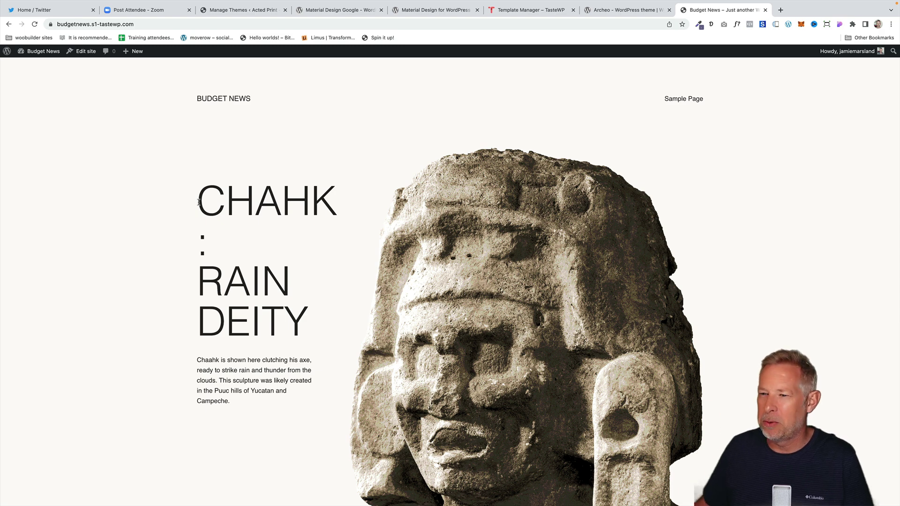
- On a new page, insert the image-with-headline, simple posts list, and two-images-with-text patterns
{"action": "mouse_move", "coordinate": [126, 53]}
{"action": "left_click", "coordinate": [136, 88]}
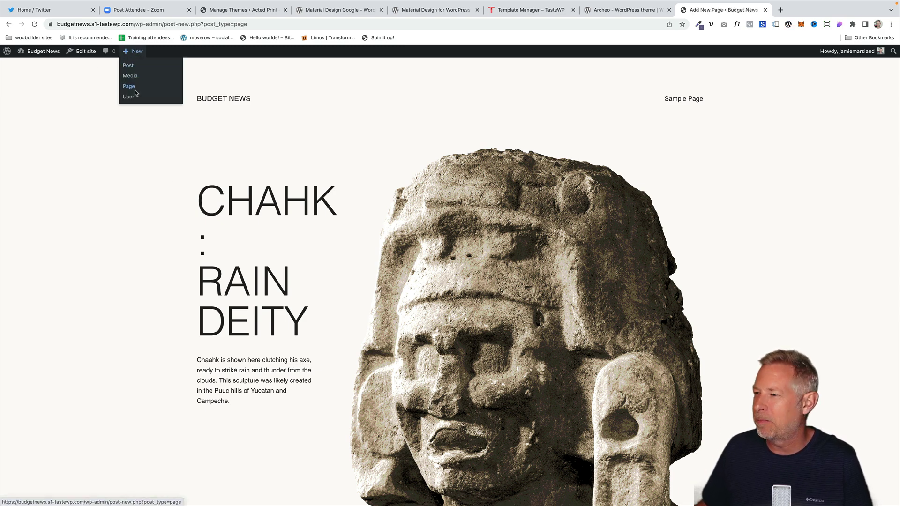
{"action": "left_click", "coordinate": [40, 56]}
{"action": "left_click", "coordinate": [71, 193]}
{"action": "scroll", "coordinate": [96, 283], "scroll_direction": "down", "scroll_amount": 5}
{"action": "left_click", "coordinate": [70, 167]}
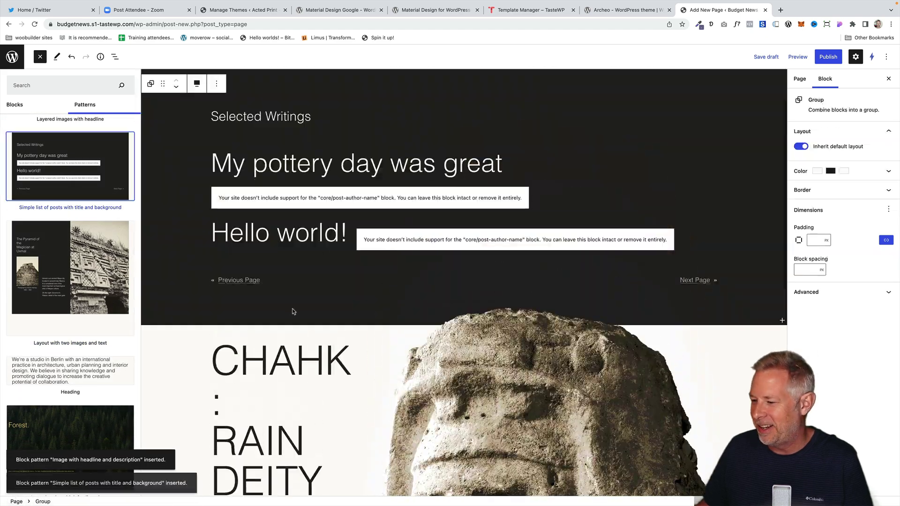
{"action": "scroll", "coordinate": [293, 311], "scroll_direction": "down", "scroll_amount": 3}
{"action": "scroll", "coordinate": [293, 312], "scroll_direction": "up", "scroll_amount": 5}
{"action": "left_click", "coordinate": [70, 267]}
{"action": "scroll", "coordinate": [355, 322], "scroll_direction": "up", "scroll_amount": 5}
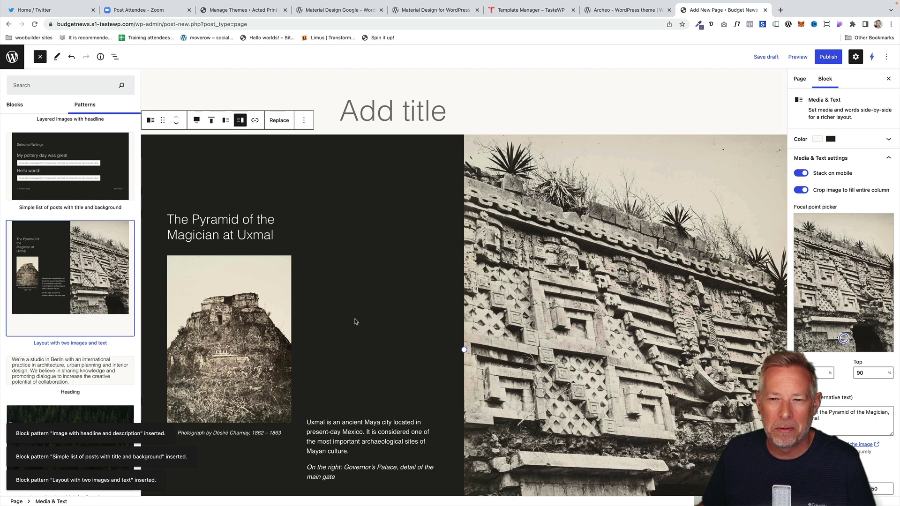
- Load the pottery post's address in the browser
{"action": "left_click", "coordinate": [180, 22]}
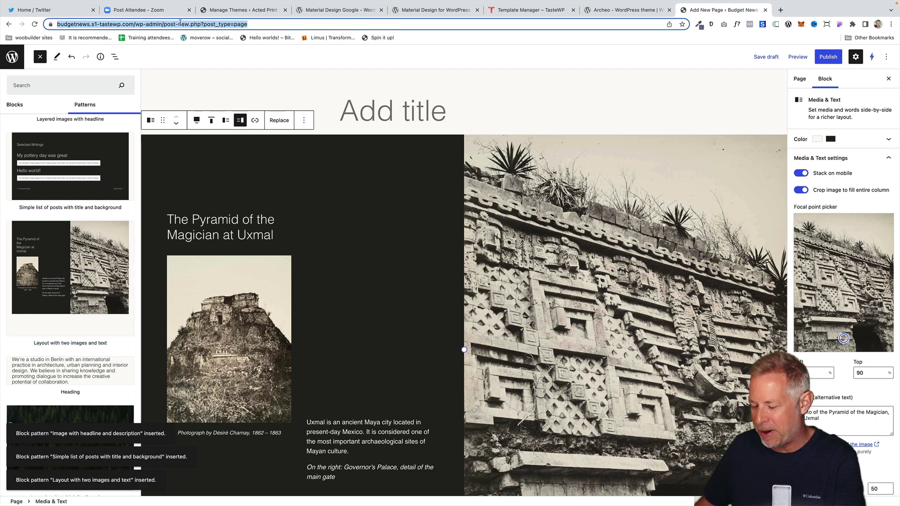
{"action": "type", "text": "budgetnews.s1-tastewp.com/2022/03/25/my-pottery/"}
{"action": "key", "text": "Return"}
- Leave the unsaved page, add '!' to the pottery post title, update and view it
{"action": "left_click", "coordinate": [465, 183]}
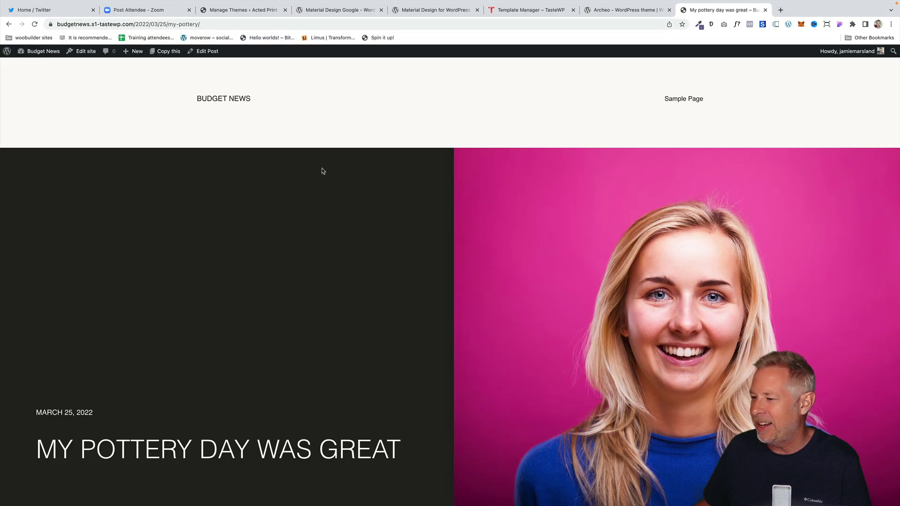
{"action": "scroll", "coordinate": [323, 173], "scroll_direction": "down", "scroll_amount": 3}
{"action": "scroll", "coordinate": [324, 182], "scroll_direction": "up", "scroll_amount": 1}
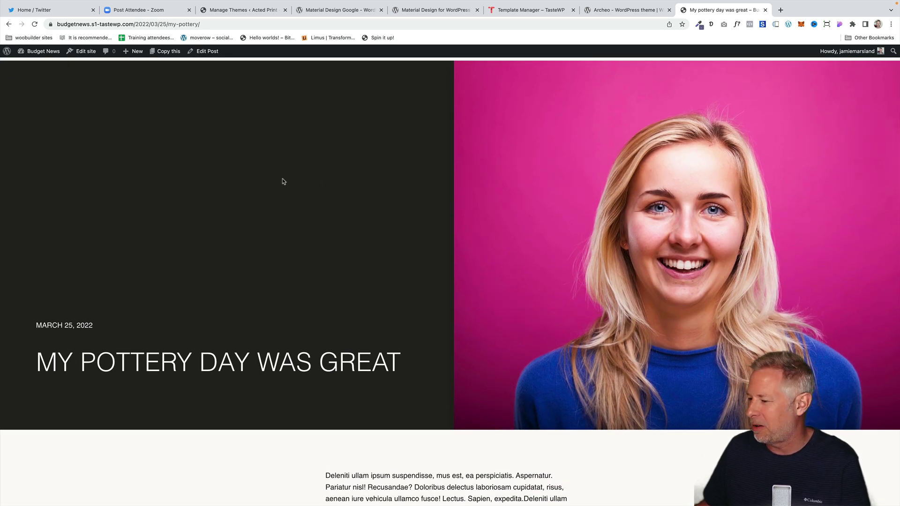
{"action": "left_click", "coordinate": [202, 51]}
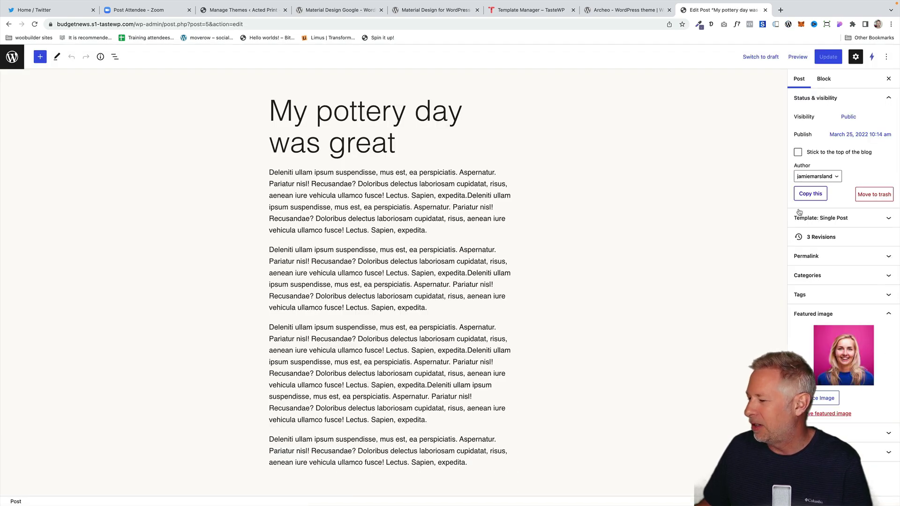
{"action": "left_click", "coordinate": [451, 145]}
{"action": "type", "text": "!"}
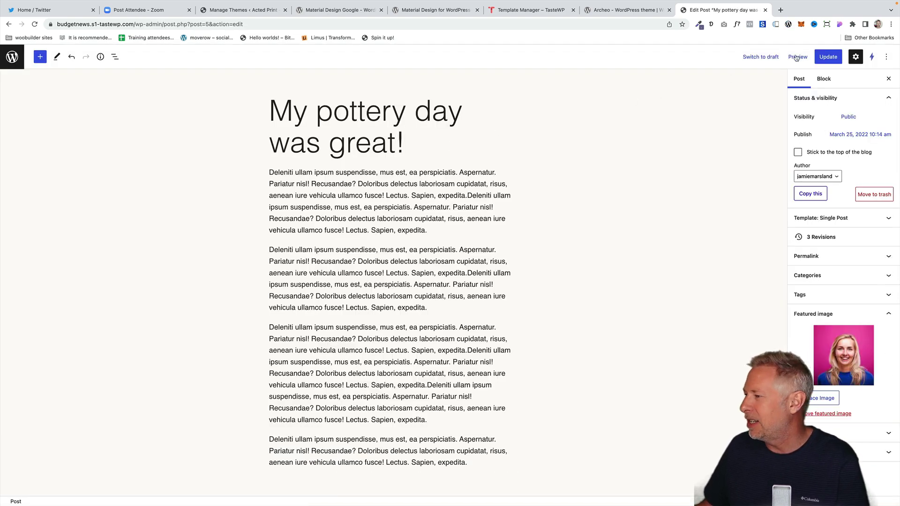
{"action": "left_click", "coordinate": [820, 59]}
{"action": "left_click", "coordinate": [75, 480]}
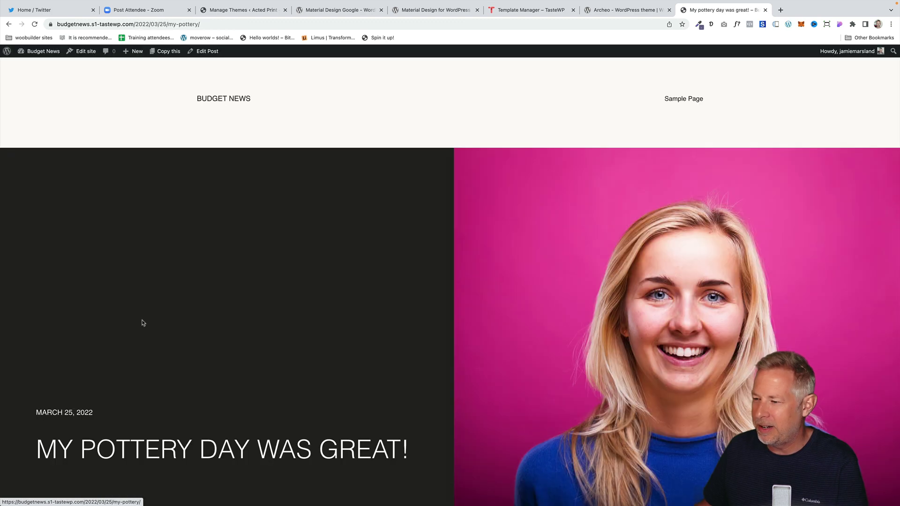
- Search the web for 'gutenberg review'
{"action": "scroll", "coordinate": [467, 349], "scroll_direction": "down", "scroll_amount": 2}
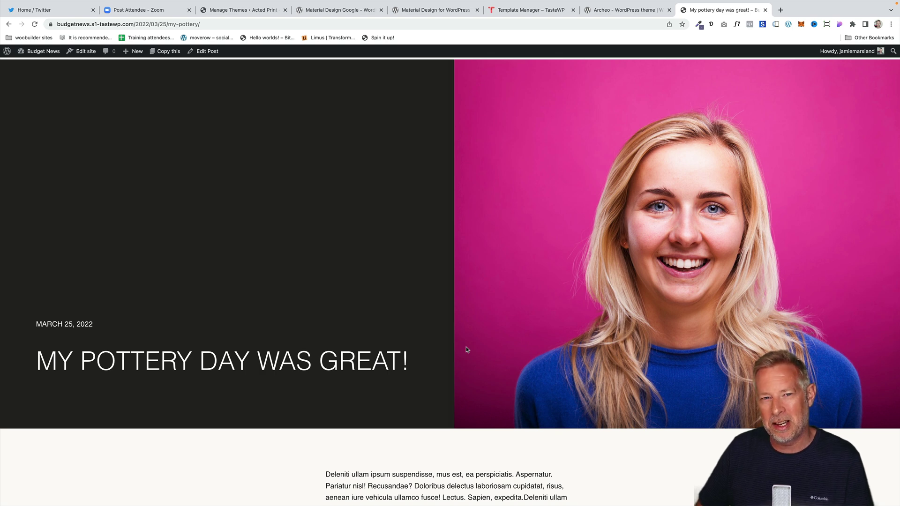
{"action": "key", "text": "super+l"}
{"action": "type", "text": "gutenberg review"}
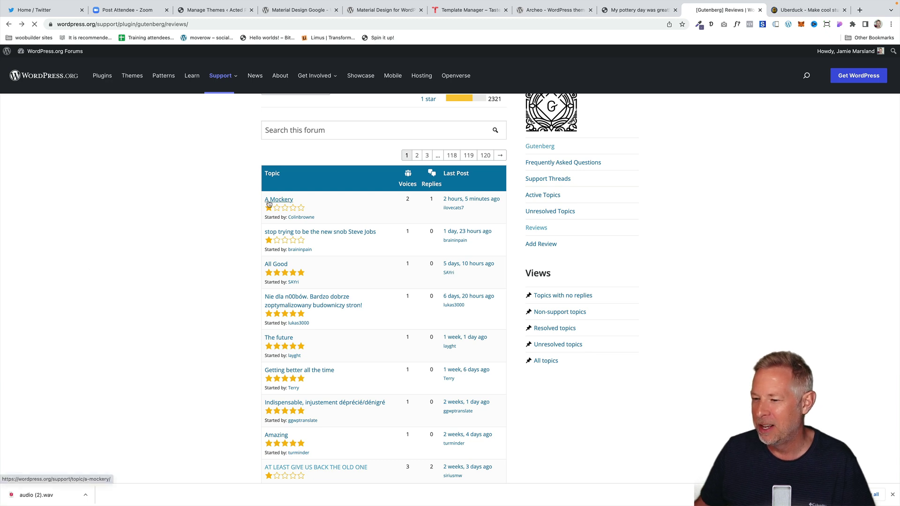
- Open the 'A Mockery' one-star review thread
{"action": "left_click", "coordinate": [268, 202]}
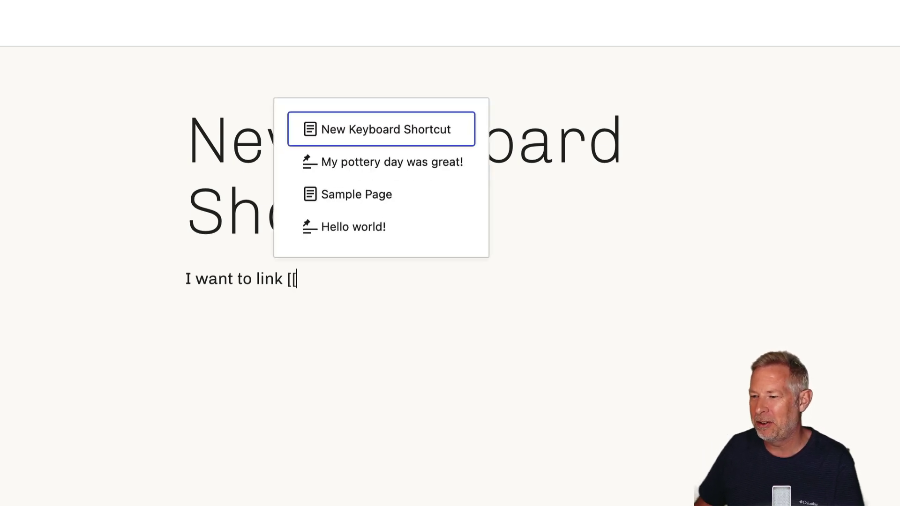
- Link the paragraph text to Sample Page and Hello world! using the [[ shortcut
{"action": "left_click", "coordinate": [375, 200]}
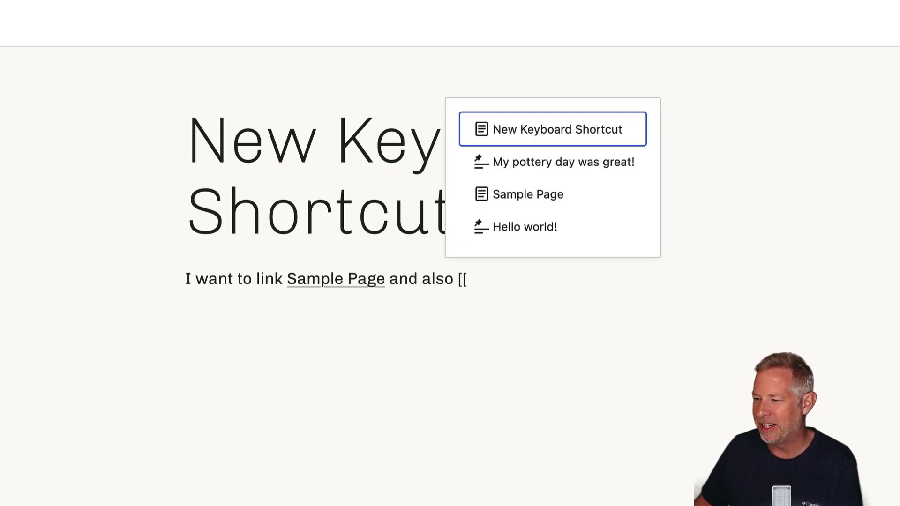
{"action": "left_click", "coordinate": [512, 234]}
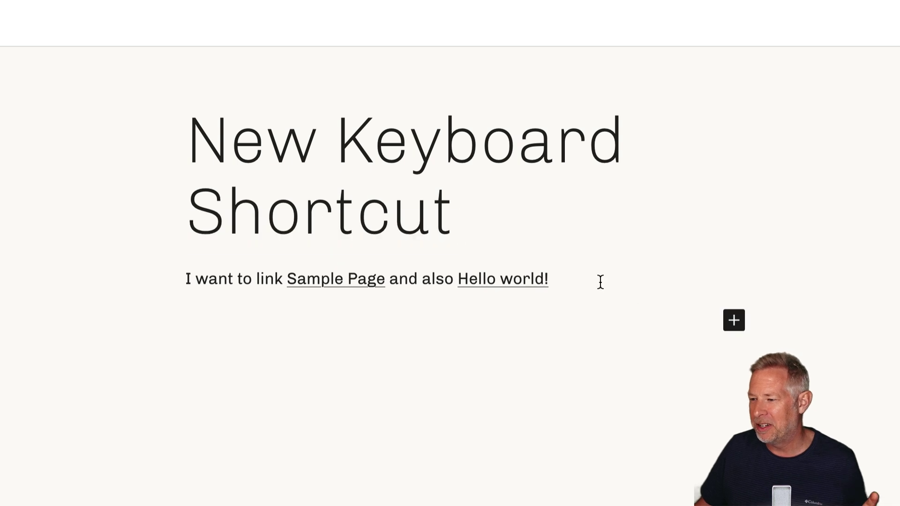
{"action": "key", "text": "Return"}
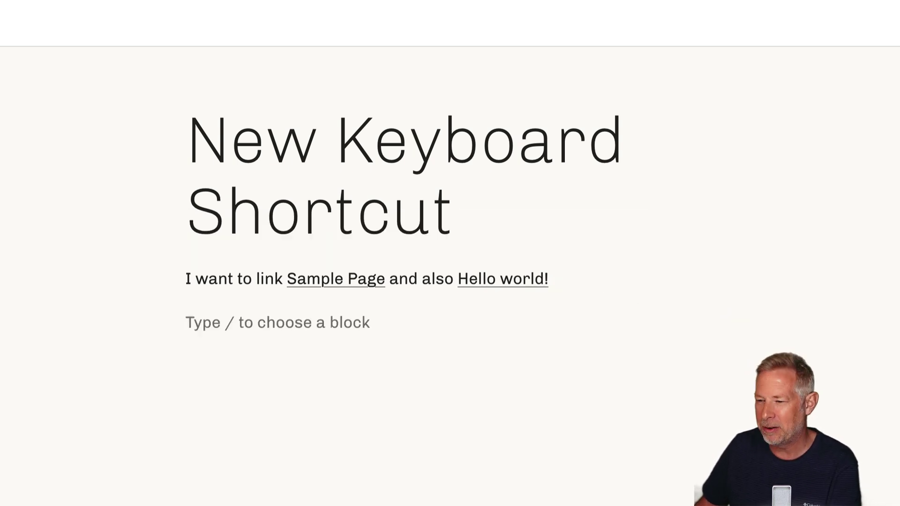
- Add H2 and H3 heading blocks below the paragraph, followed by some test text
{"action": "type", "text": "/h2"}
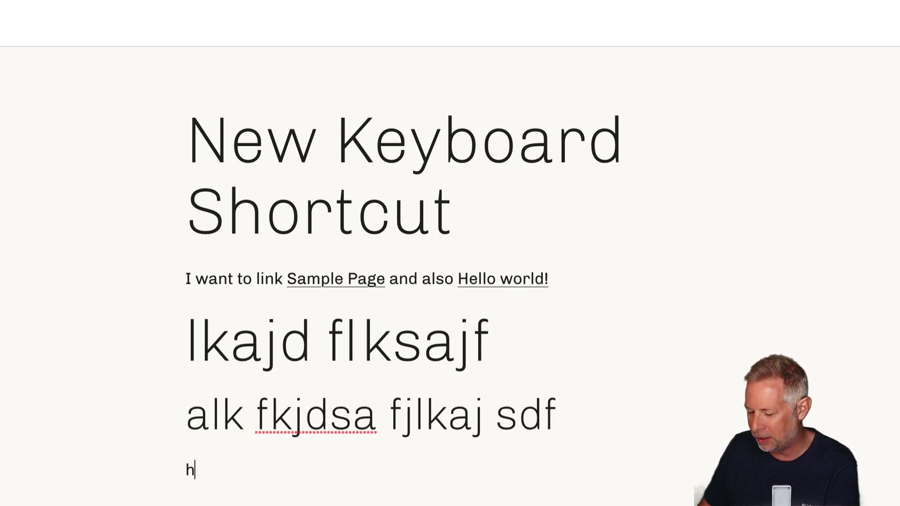
{"action": "type", "text": "3"}
{"action": "key", "text": "BackSpace"}
{"action": "key", "text": "BackSpace"}
{"action": "type", "text": "/h3"}
{"action": "key", "text": "Return"}
{"action": "type", "text": "alk fajsdflkasjdflk a"}
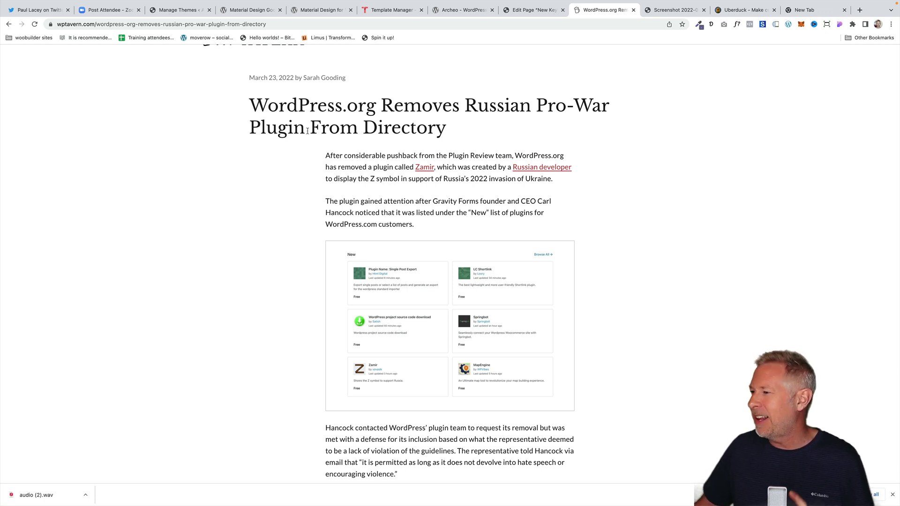
- Switch to the Screenshot tab showing the saved tweet about Elementor and Gutenberg
{"action": "left_click", "coordinate": [656, 10]}
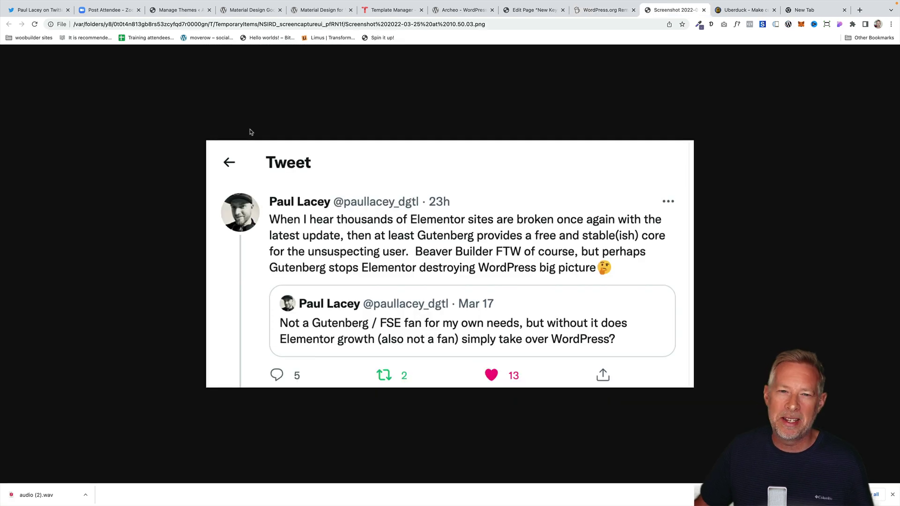